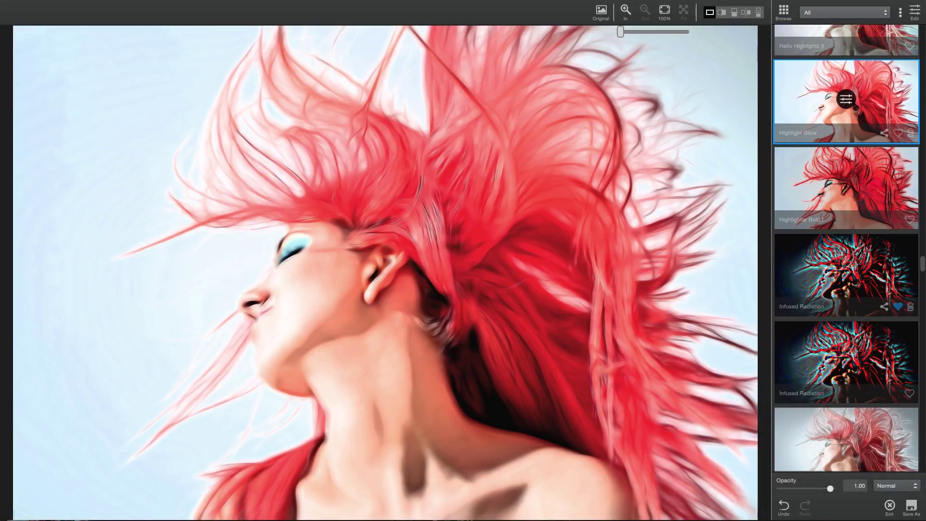
Scroll the effects list past Highlight Glow and the Neon presets down to So Soft II.
{"action": "scroll", "coordinate": [904, 120], "scroll_direction": "down", "scroll_amount": 10}
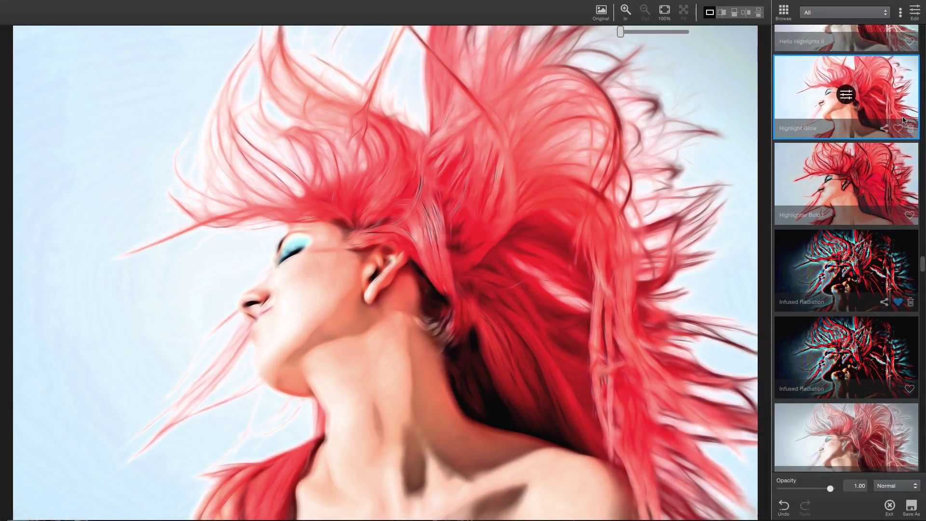
{"action": "scroll", "coordinate": [904, 120], "scroll_direction": "down", "scroll_amount": 10}
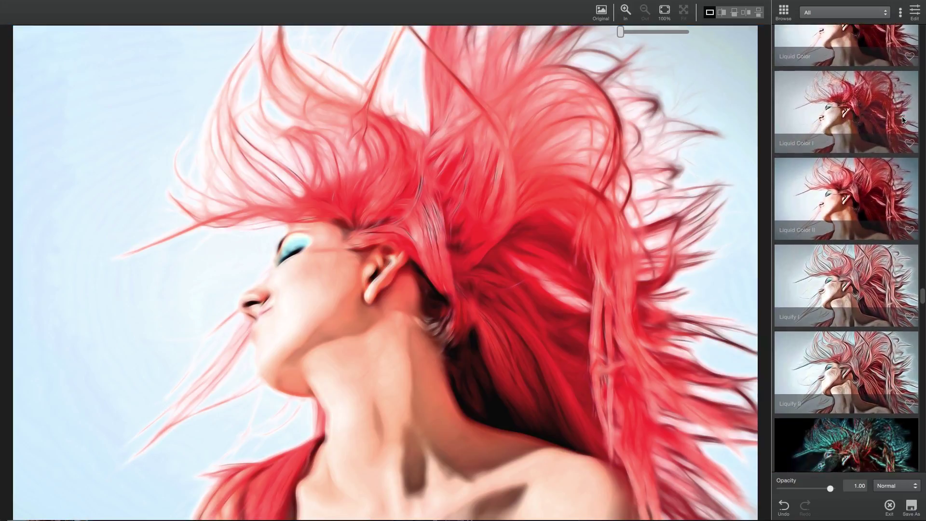
{"action": "scroll", "coordinate": [903, 120], "scroll_direction": "down", "scroll_amount": 10}
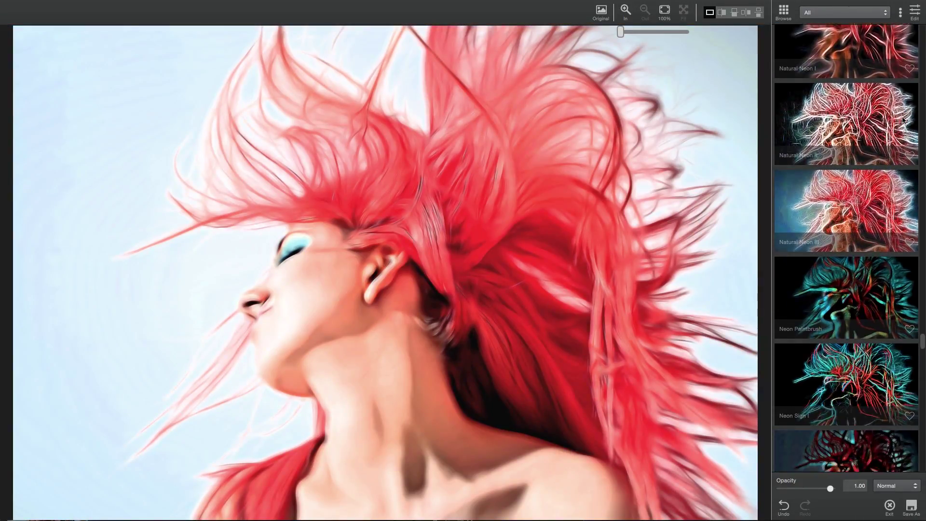
{"action": "scroll", "coordinate": [904, 120], "scroll_direction": "down", "scroll_amount": 10}
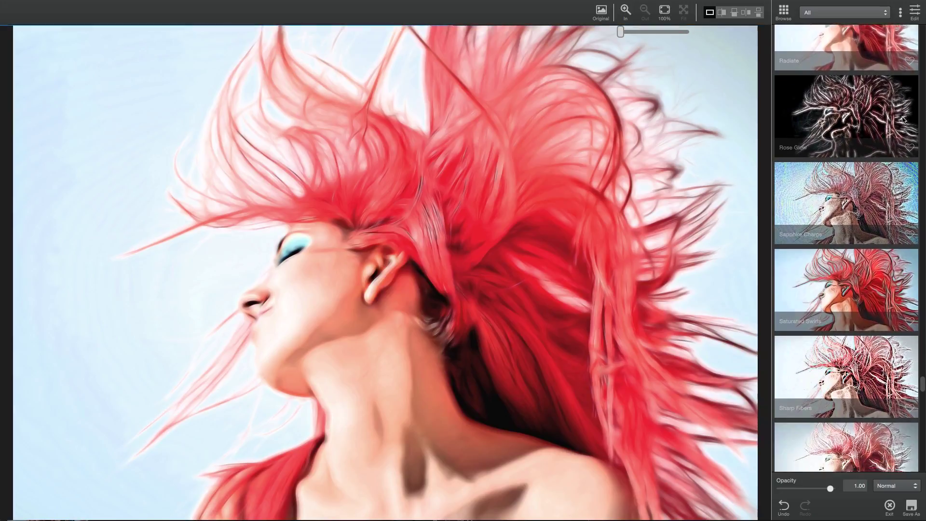
Apply So Soft II and set its secondary glow Edge Color to 0.40 and Saturation to 0.52.
{"action": "double_click", "coordinate": [847, 179]}
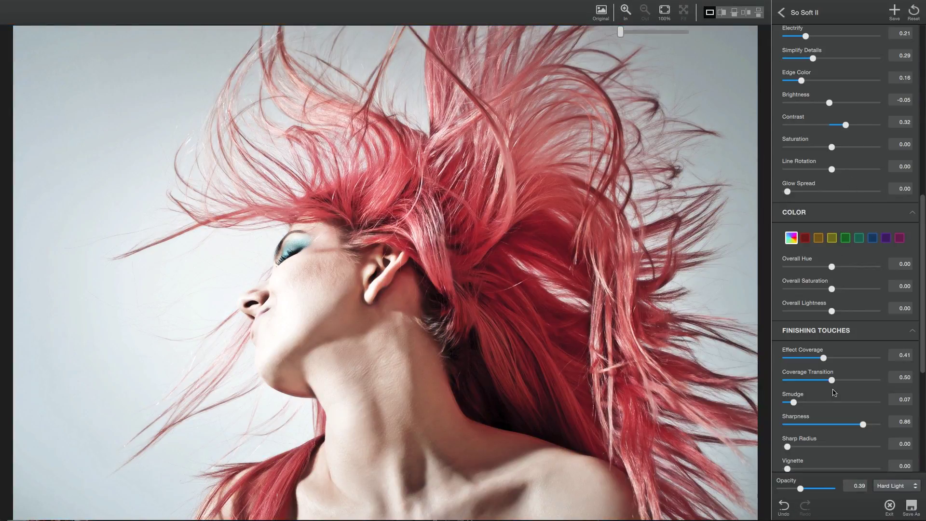
{"action": "scroll", "coordinate": [844, 215], "scroll_direction": "up", "scroll_amount": 5}
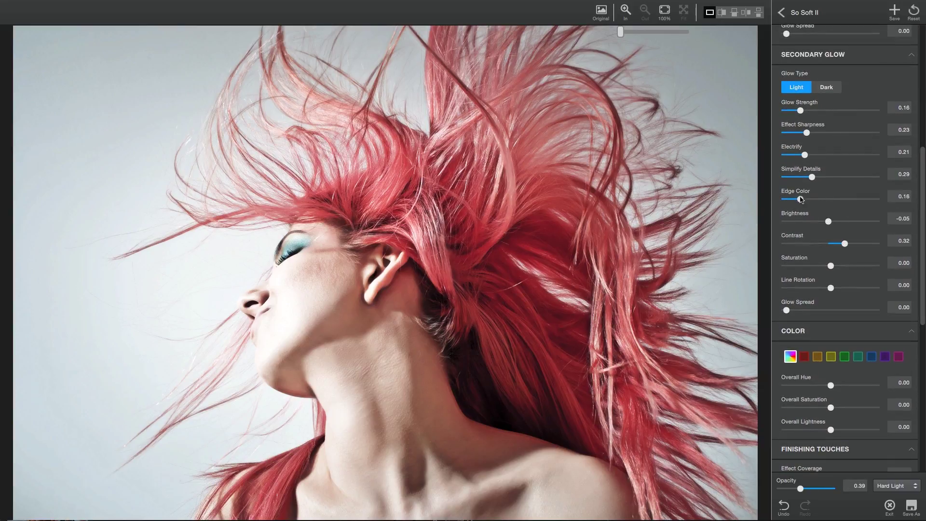
{"action": "left_click_drag", "start_coordinate": [800, 199], "coordinate": [822, 199]}
{"action": "left_click_drag", "start_coordinate": [830, 266], "coordinate": [854, 268]}
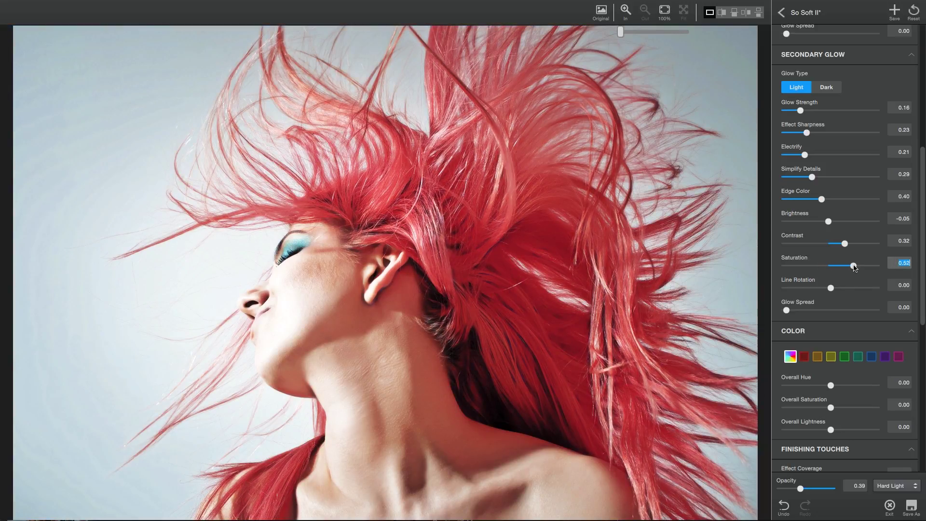
{"action": "scroll", "coordinate": [862, 335], "scroll_direction": "down", "scroll_amount": 10}
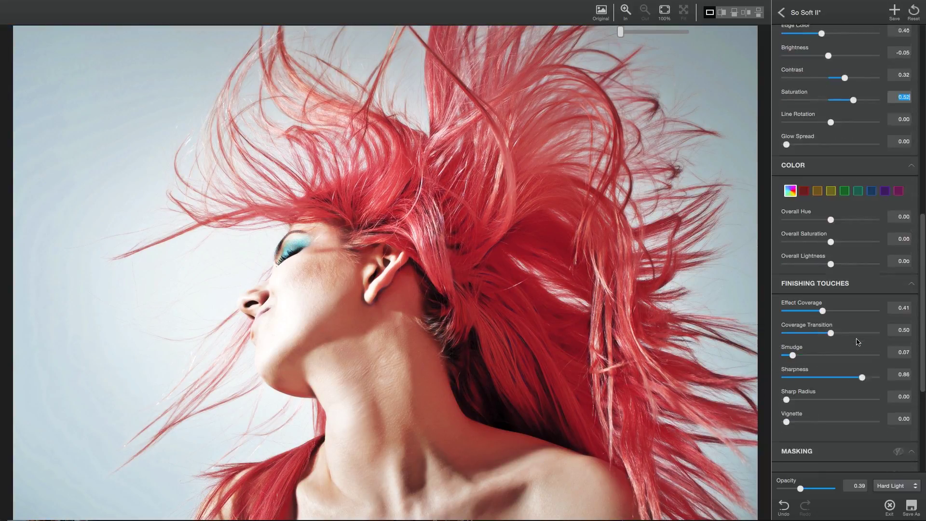
Turn on masking and try the Spot, Color and Luminosity mask types.
{"action": "scroll", "coordinate": [858, 342], "scroll_direction": "down", "scroll_amount": 4}
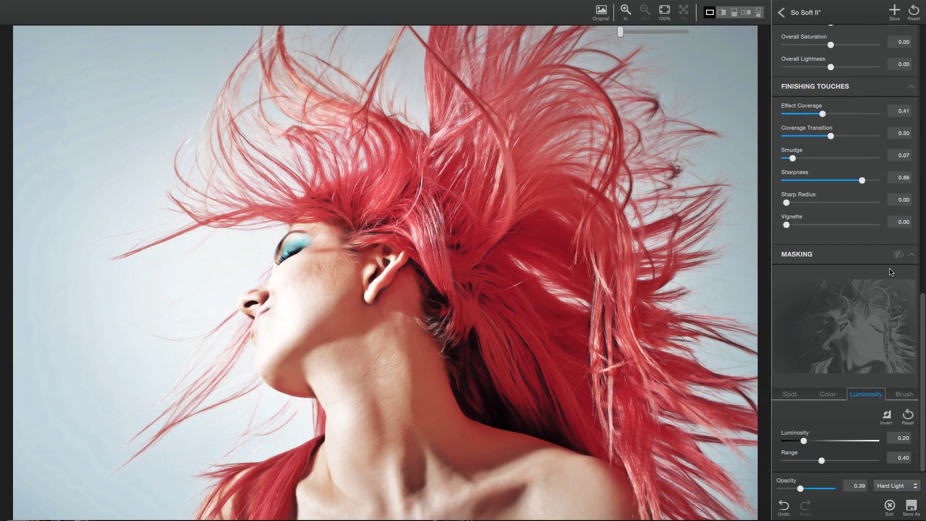
{"action": "left_click", "coordinate": [898, 254]}
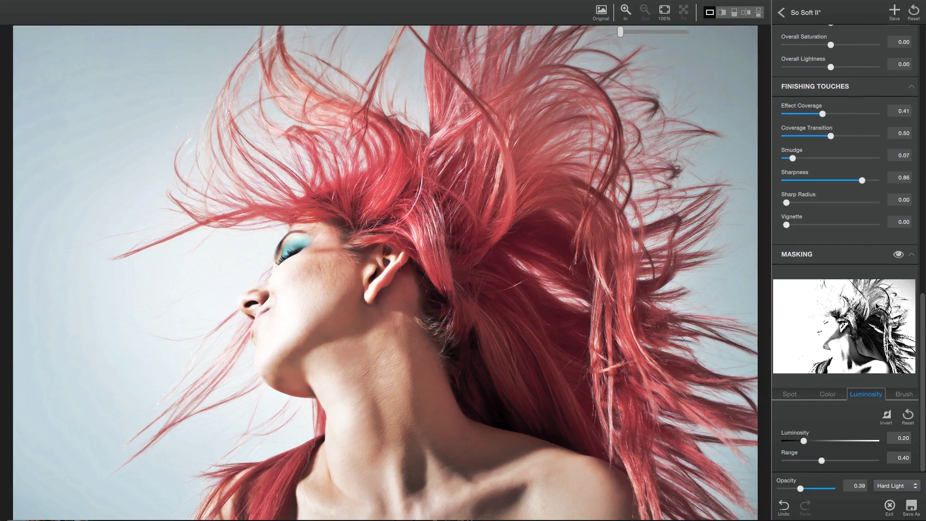
{"action": "left_click", "coordinate": [790, 394]}
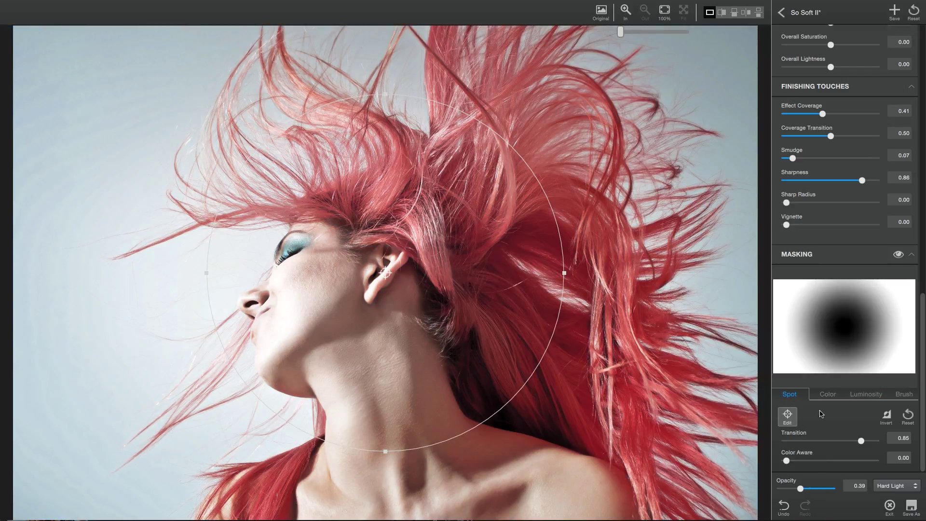
{"action": "left_click", "coordinate": [822, 396]}
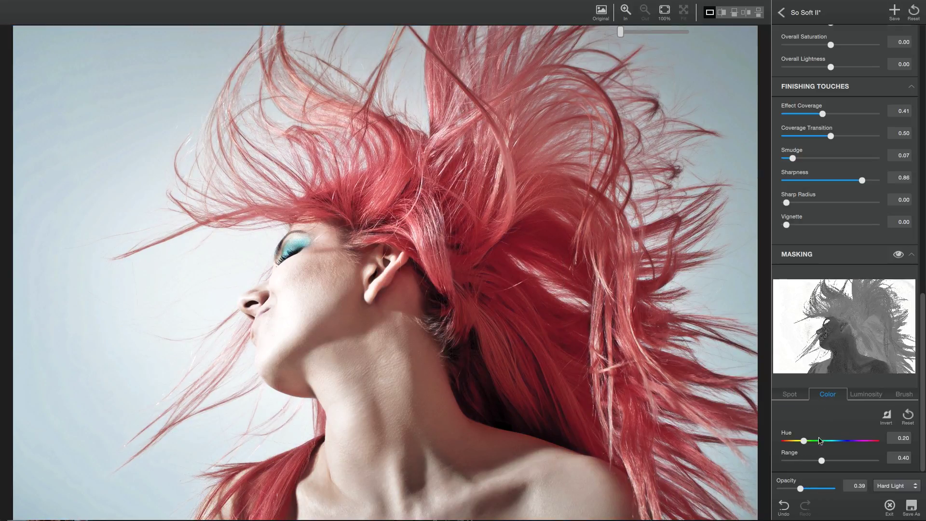
{"action": "left_click", "coordinate": [854, 399]}
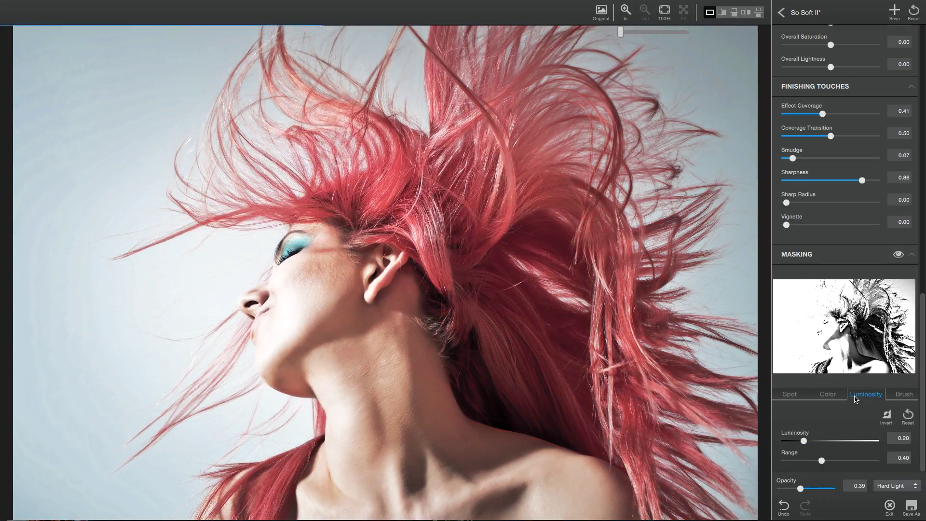
Switch to the Brush mask and set Color Aware to Yes.
{"action": "left_click", "coordinate": [897, 397]}
{"action": "scroll", "coordinate": [848, 424], "scroll_direction": "down", "scroll_amount": 2}
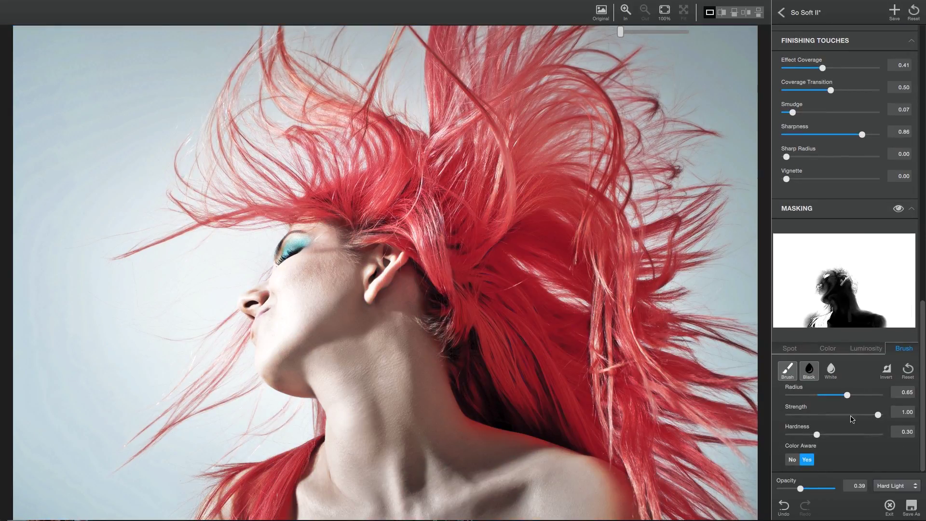
{"action": "left_click", "coordinate": [806, 460]}
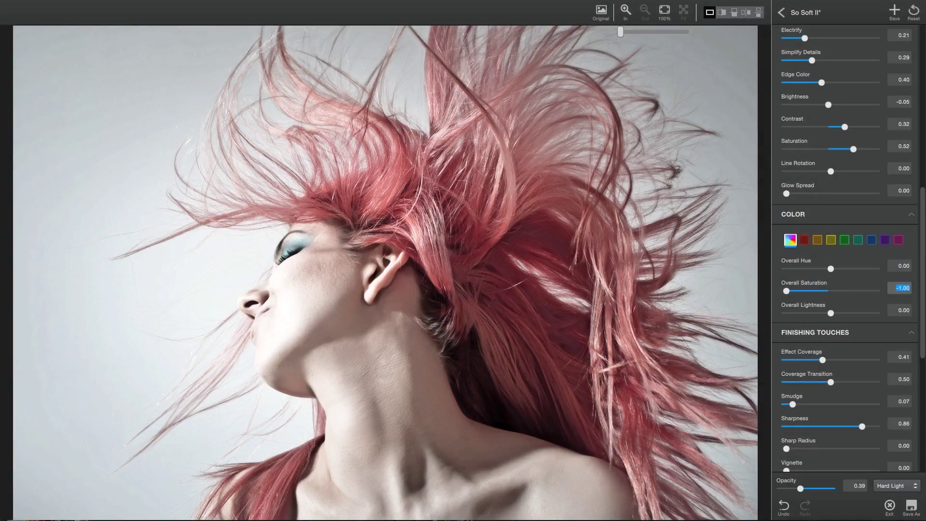
Save the effect as 'Suble So Soft', described 'So Soft Desaturated', in Afterglow and My Effects.
{"action": "left_click", "coordinate": [895, 13]}
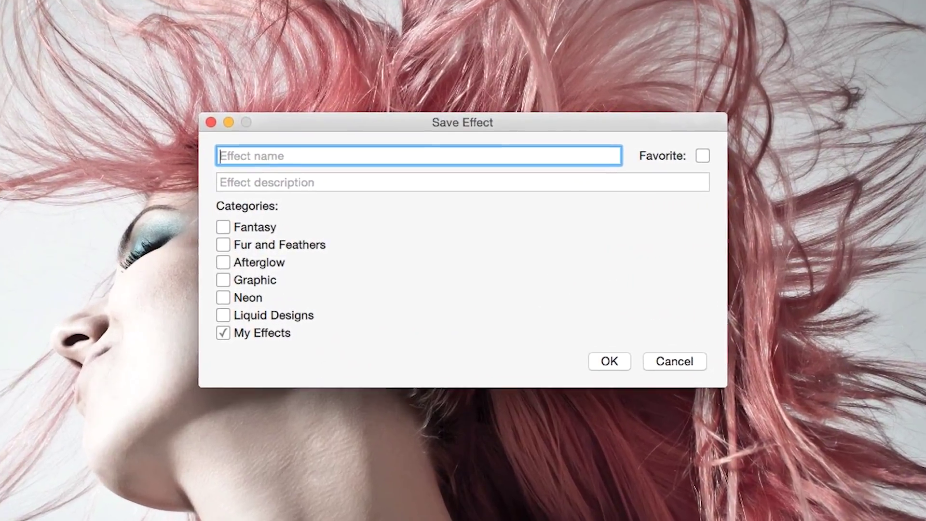
{"action": "type", "text": "Suble So Soft"}
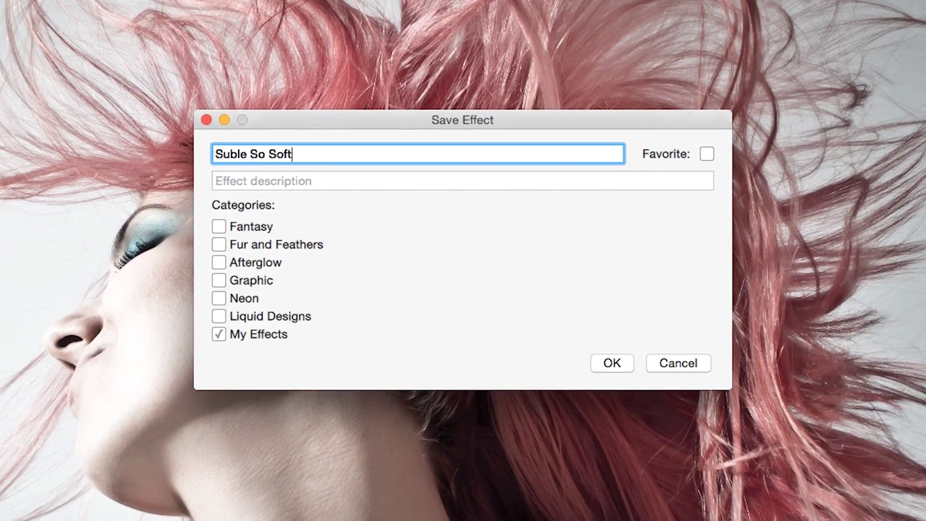
{"action": "key", "text": "Tab"}
{"action": "type", "text": "So"}
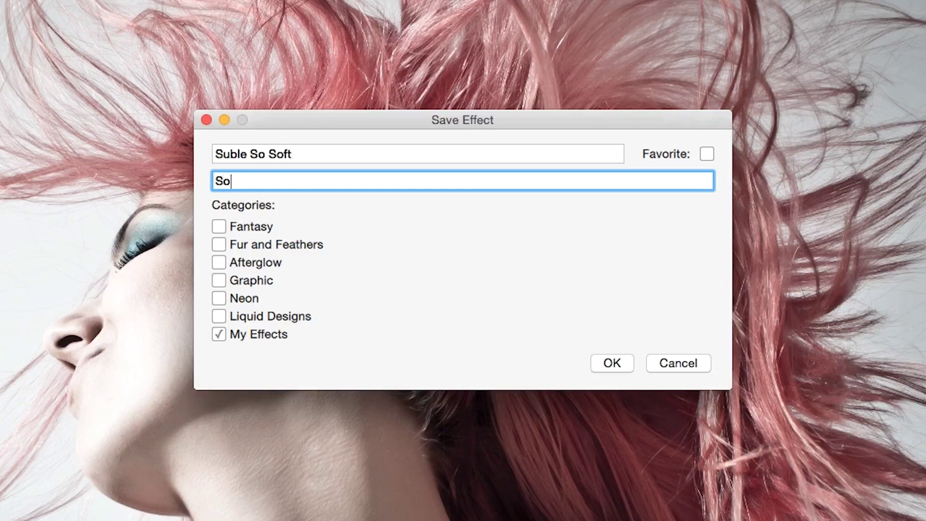
{"action": "type", "text": " Soft Desaturated"}
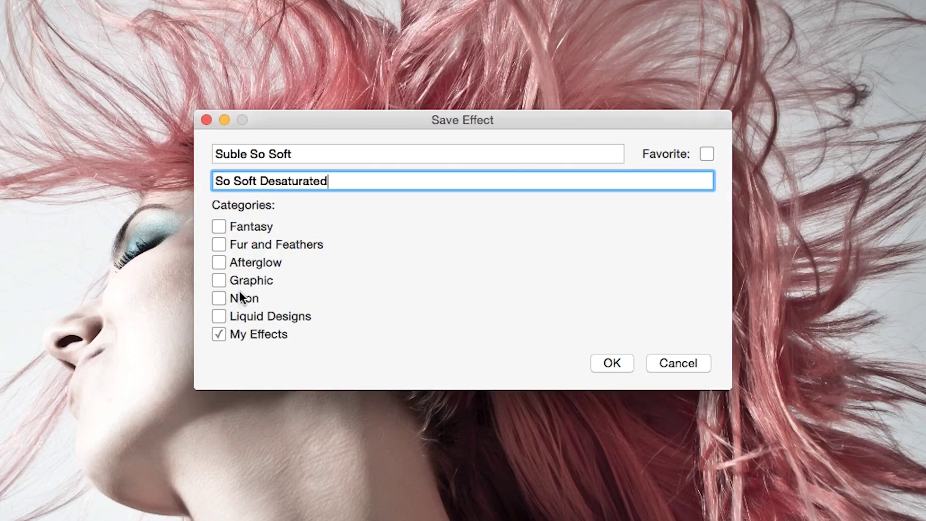
{"action": "left_click", "coordinate": [247, 263]}
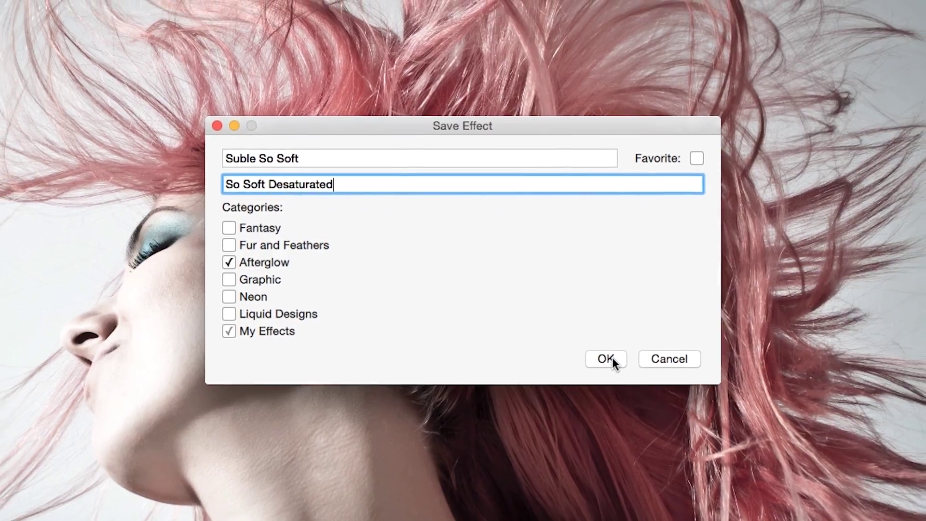
{"action": "left_click", "coordinate": [609, 359]}
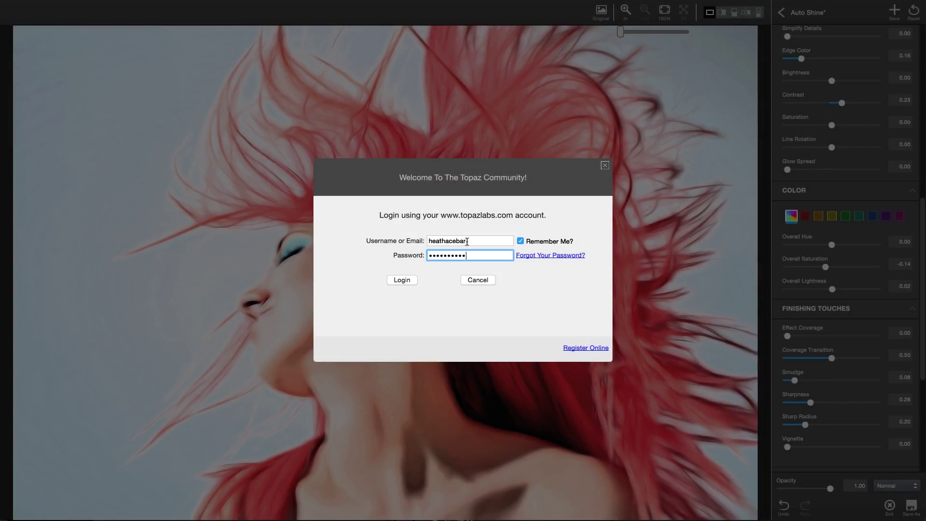
Log in to the Topaz Community account and continue past the welcome screen.
{"action": "left_click", "coordinate": [402, 281]}
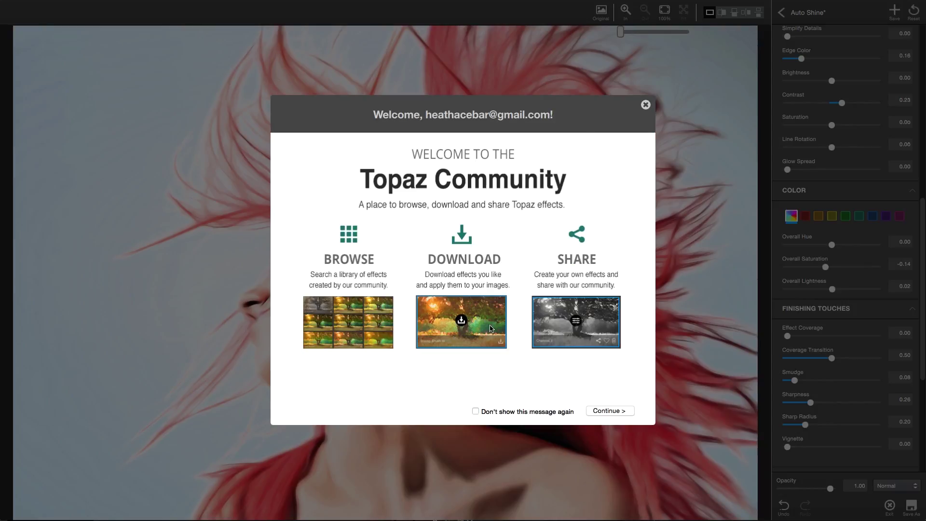
{"action": "left_click", "coordinate": [598, 409]}
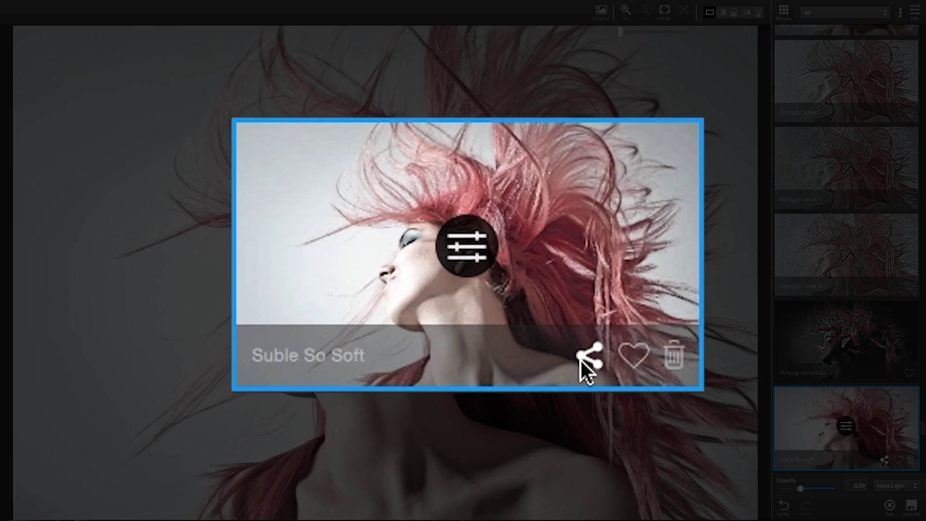
Share Suble So Soft from its thumbnail and view it in the My Effects list.
{"action": "left_click", "coordinate": [882, 461]}
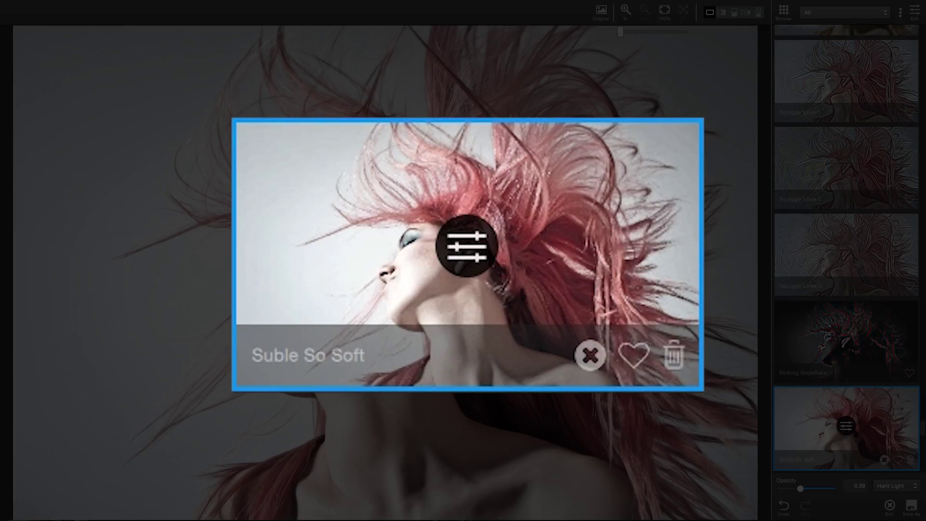
{"action": "left_click", "coordinate": [884, 460]}
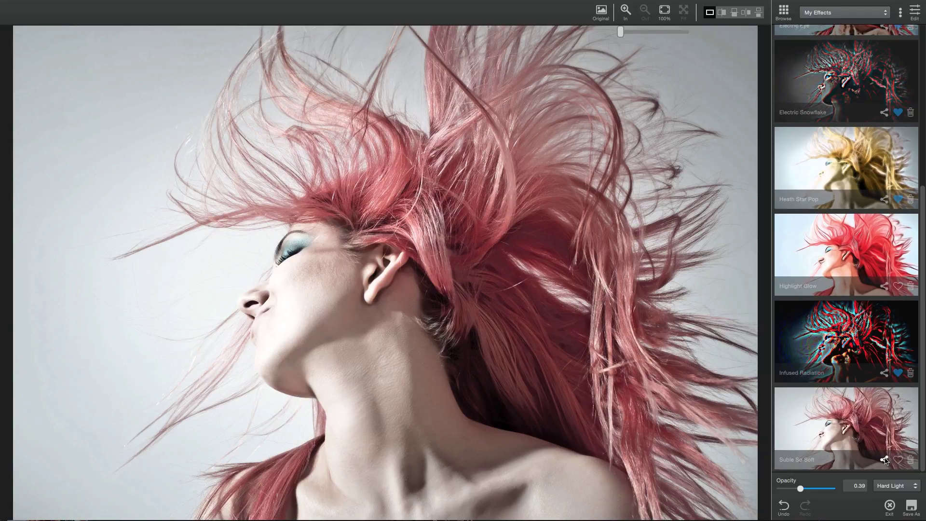
Show the effects grid from Community sources and pick Blazing Neon Wires.
{"action": "left_click", "coordinate": [785, 15]}
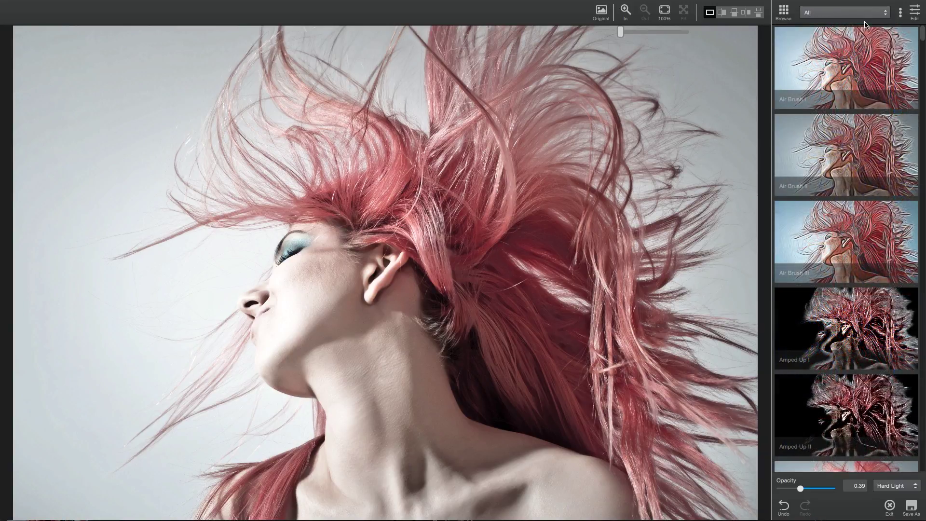
{"action": "left_click", "coordinate": [785, 14]}
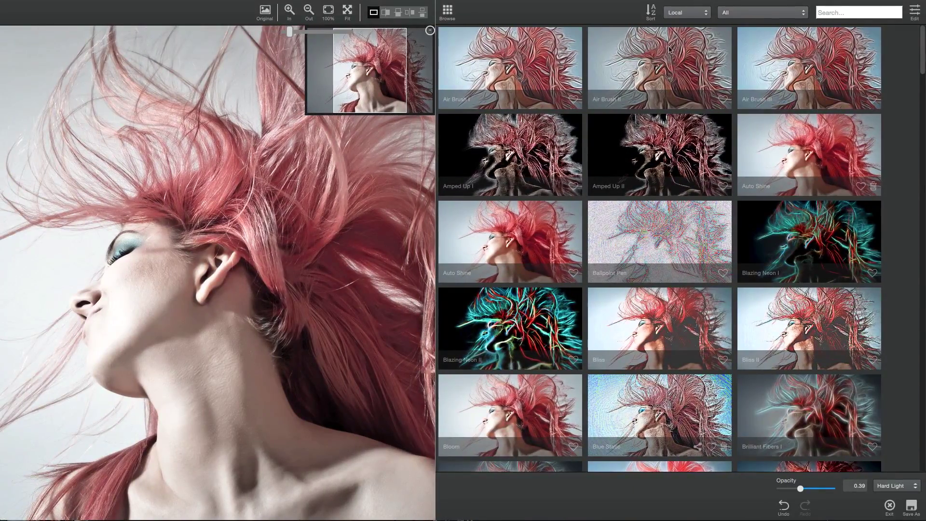
{"action": "left_click", "coordinate": [707, 13]}
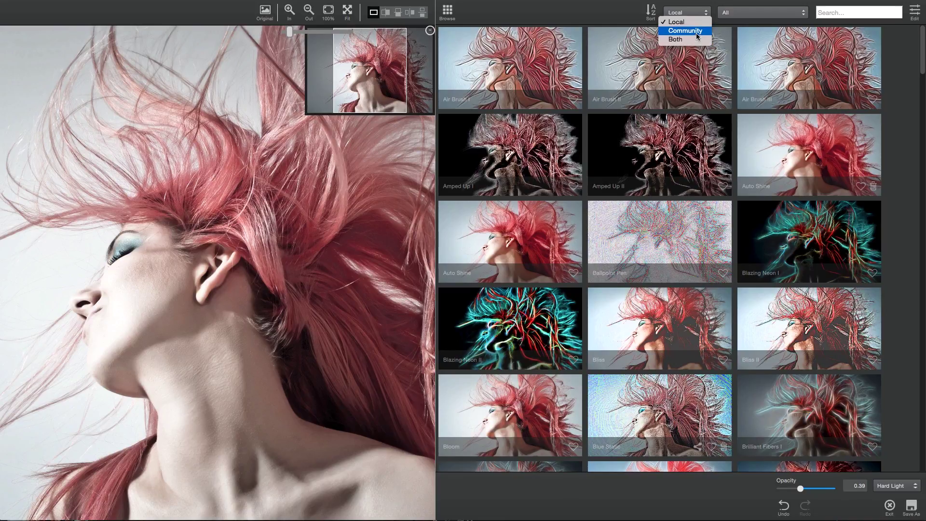
{"action": "left_click", "coordinate": [696, 32]}
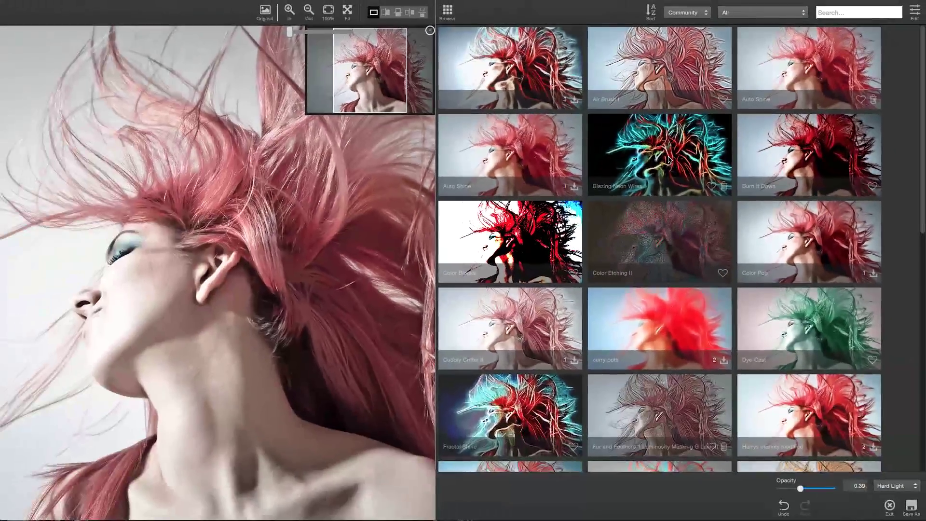
{"action": "left_click", "coordinate": [508, 258]}
Tune Blazing Neon Wires: Brightness 0.26, lower Contrast, Color Burn blending, Opacity 0.61.
{"action": "left_click", "coordinate": [659, 153]}
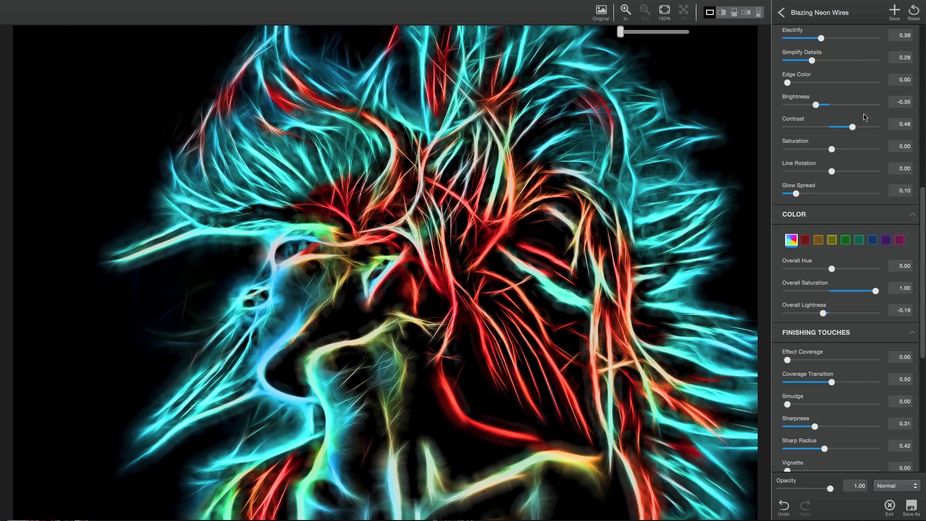
{"action": "left_click", "coordinate": [843, 105]}
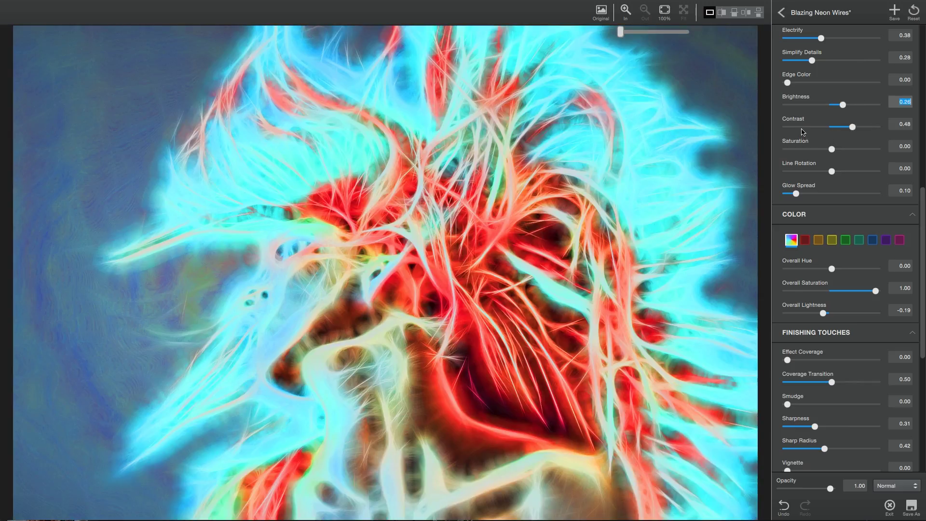
{"action": "left_click", "coordinate": [801, 127]}
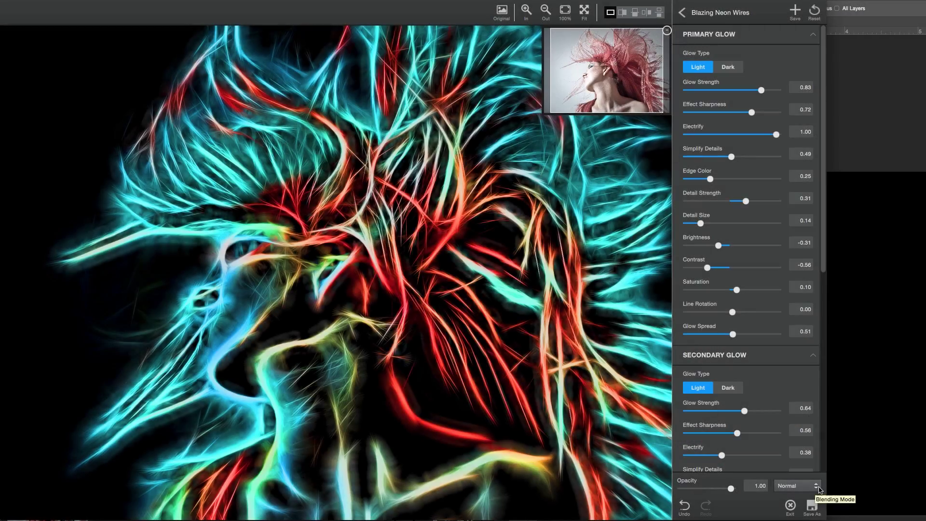
{"action": "left_click", "coordinate": [815, 488]}
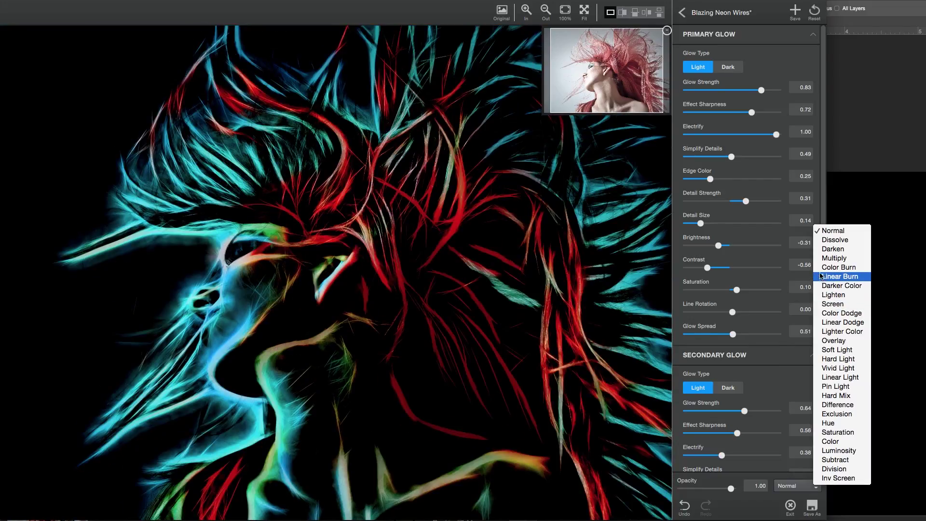
{"action": "left_click", "coordinate": [819, 267]}
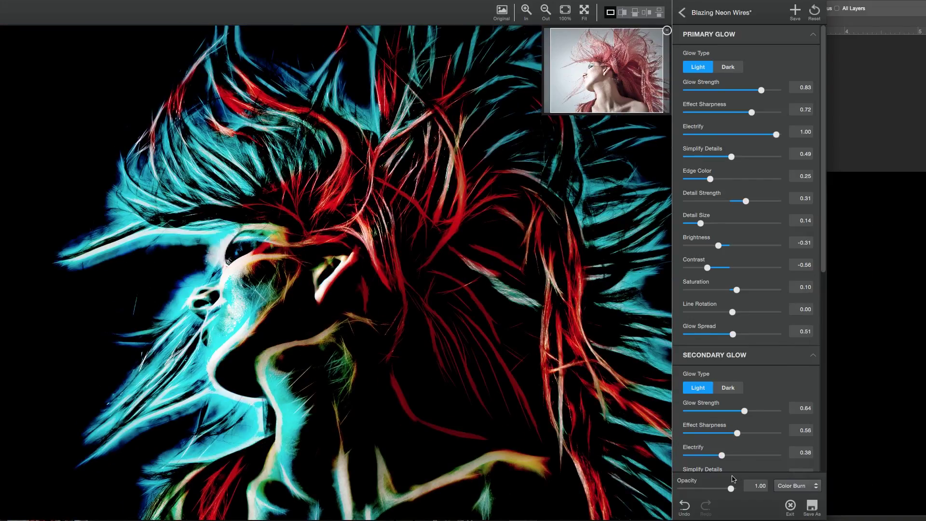
{"action": "left_click_drag", "start_coordinate": [731, 488], "coordinate": [709, 490]}
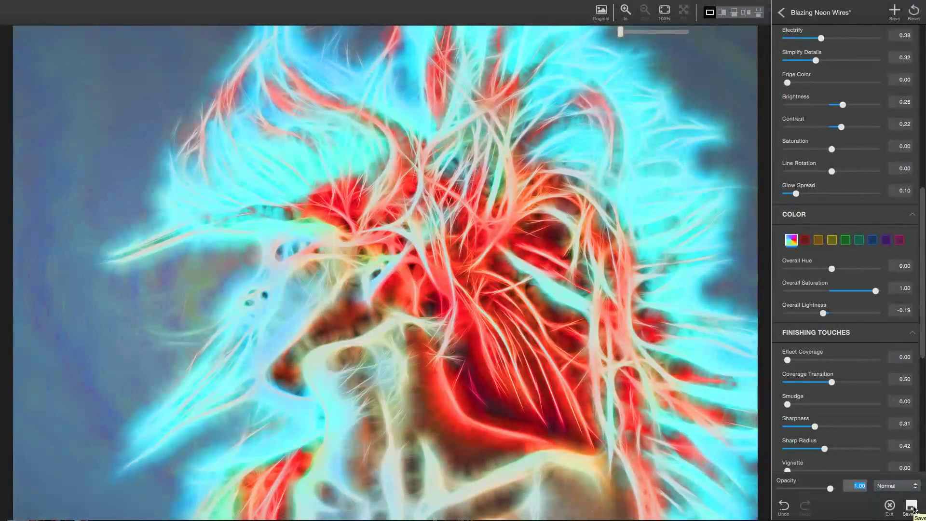
{"action": "left_click", "coordinate": [910, 506]}
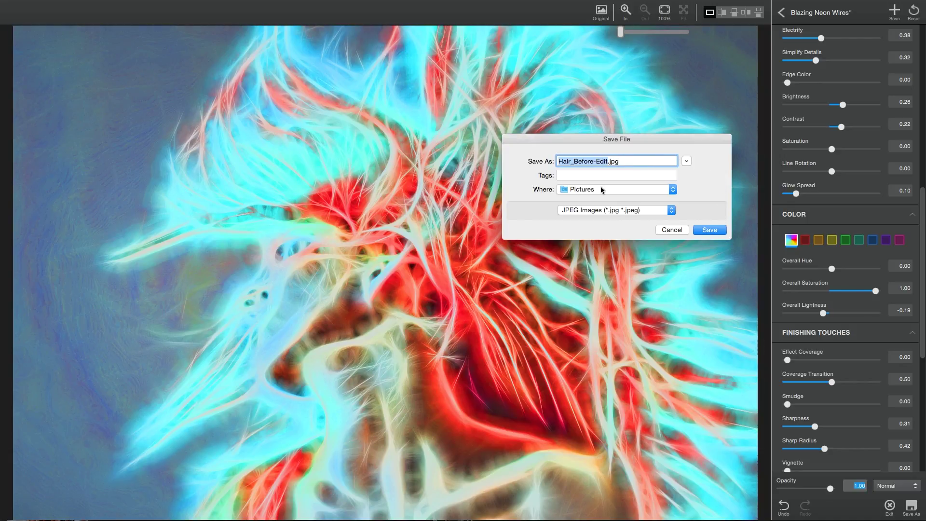
{"action": "left_click", "coordinate": [681, 230]}
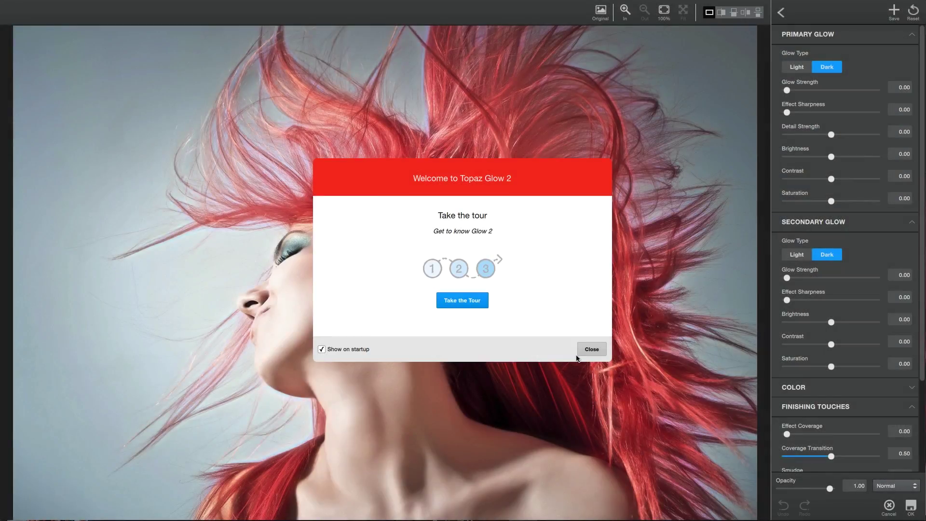
Exit the Blazing Neon Wires editing session.
{"action": "left_click", "coordinate": [584, 355]}
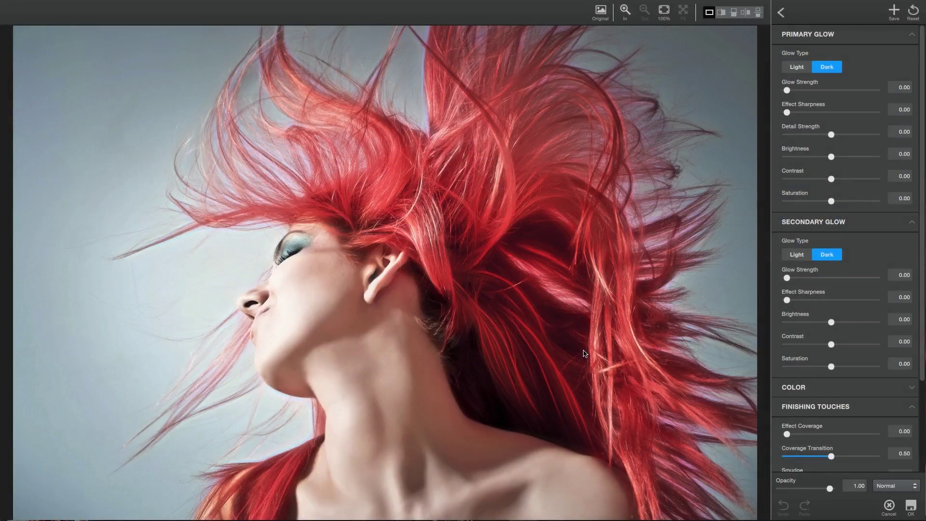